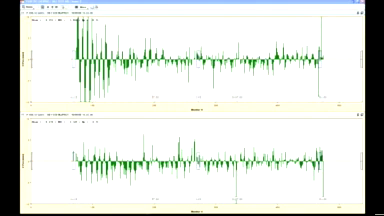
{"action": "left_click", "coordinate": [88, 20]}
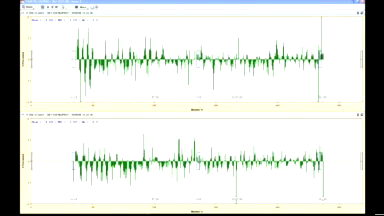